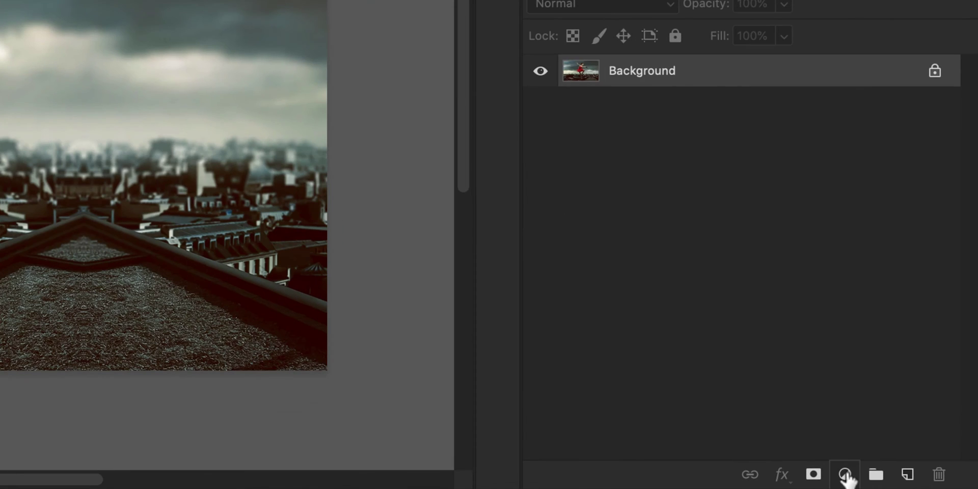
Add a Hue/Saturation adjustment layer above the Background with Lightness set to -80
left_click(912, 481)
scroll(858, 295, "down", 4)
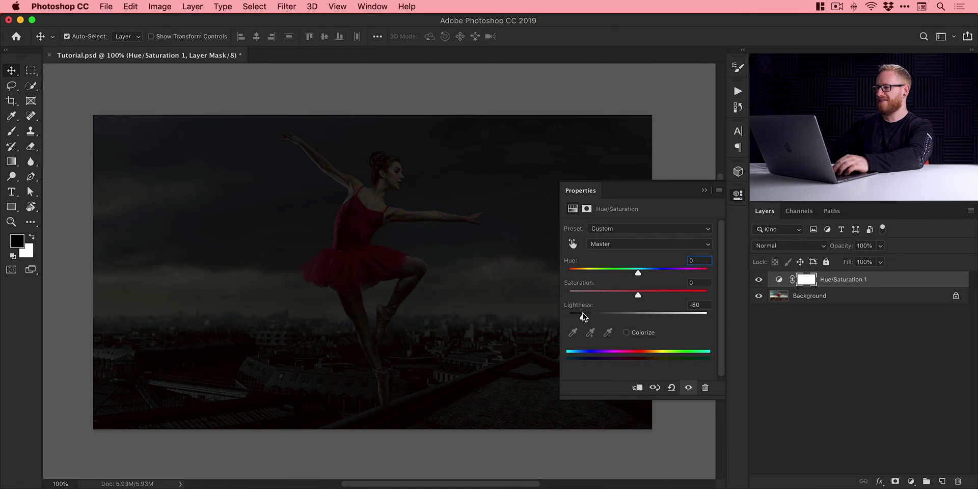
left_click(738, 196)
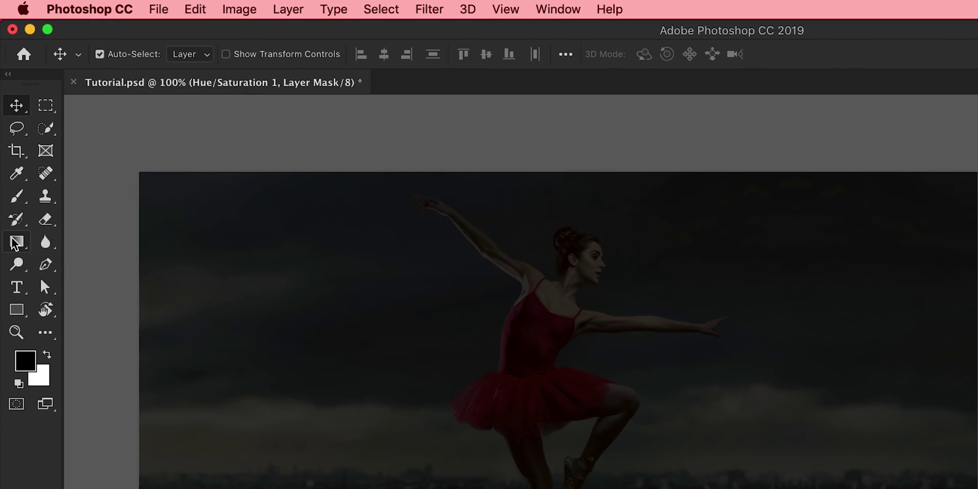
Switch to the Gradient tool with a radial Foreground to Background black-to-white gradient
left_click(15, 243)
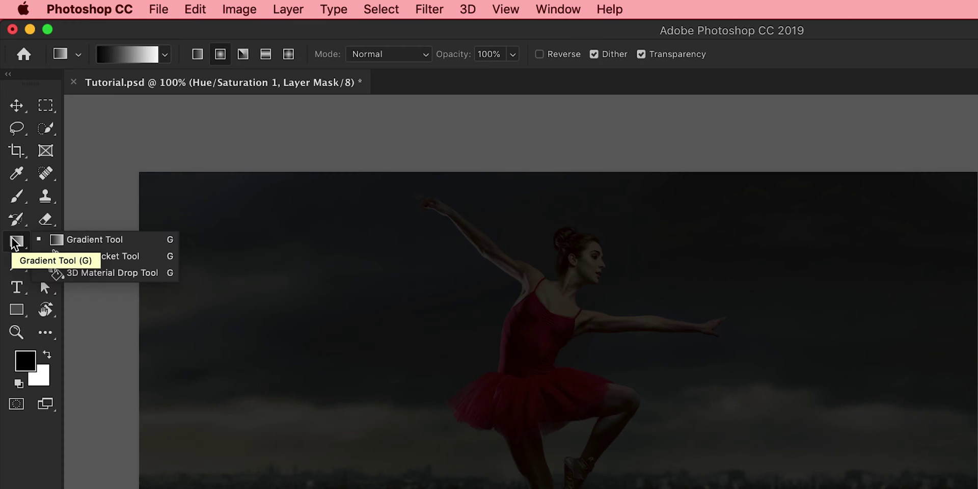
left_click(109, 256)
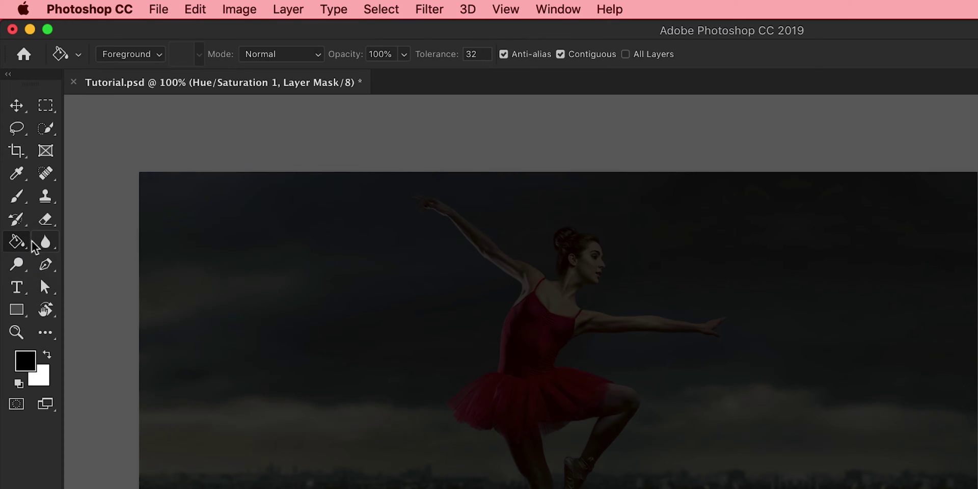
left_click(20, 242)
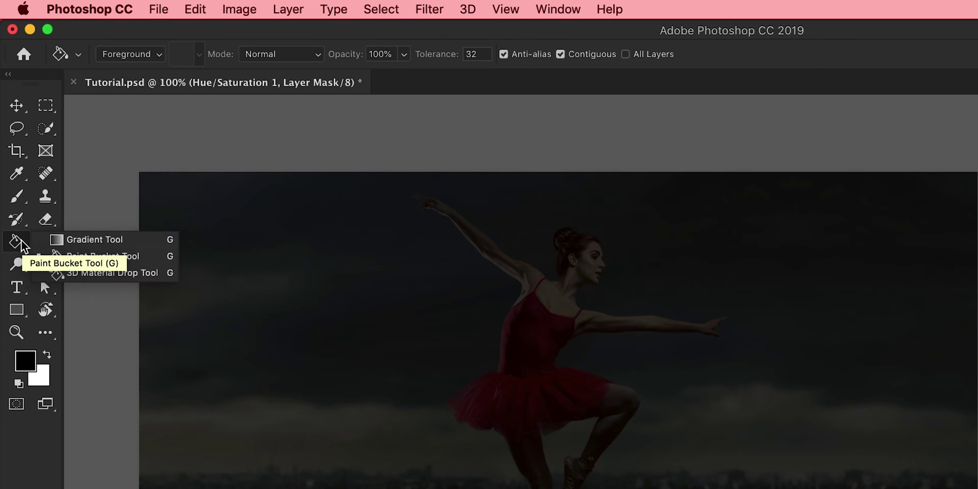
left_click(101, 241)
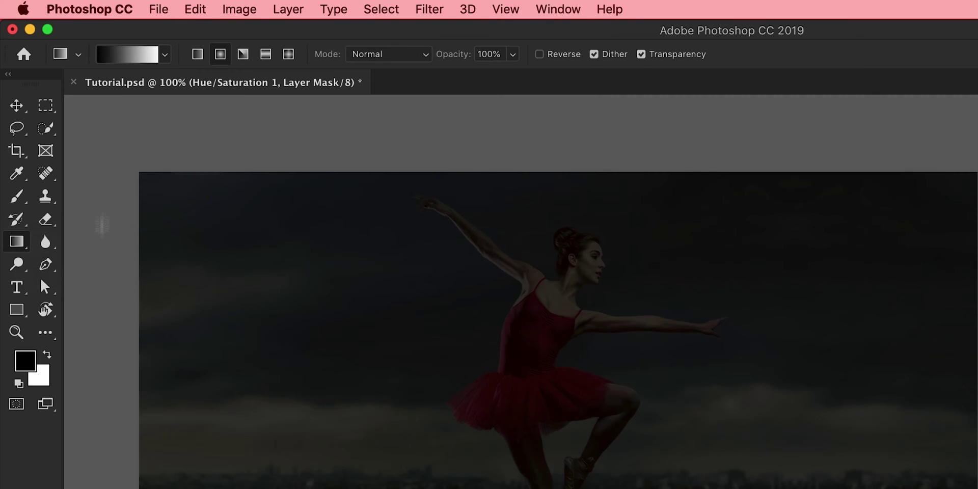
left_click(131, 56)
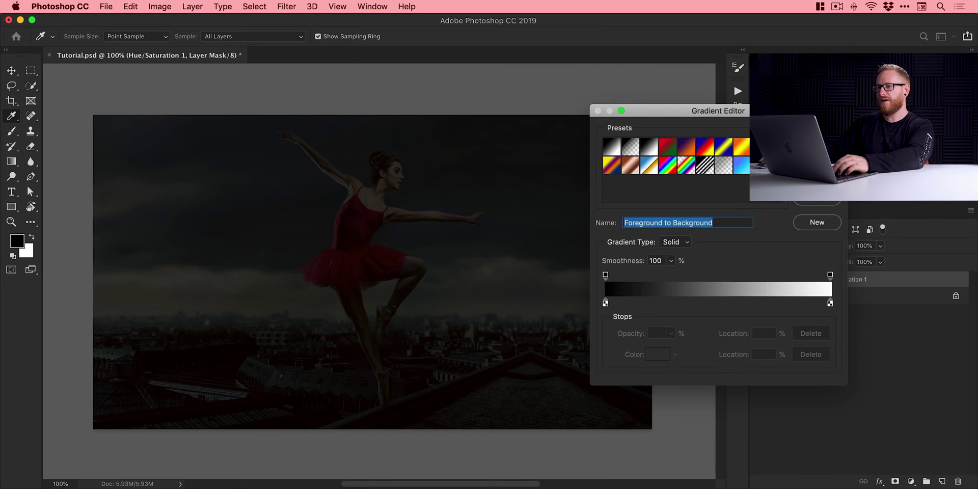
key("Return")
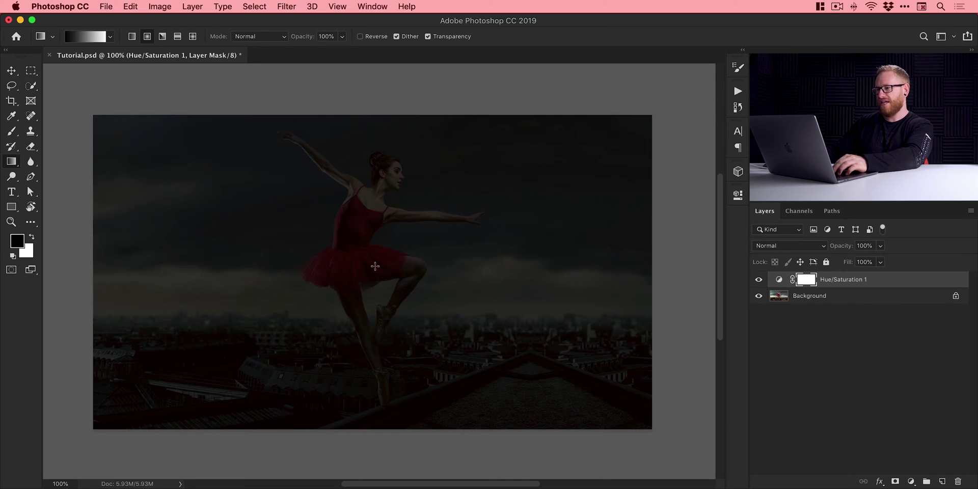
Draw a radial mask gradient from the tutu, trying the Reverse option and mask inversion
left_click_drag(374, 265, 645, 266)
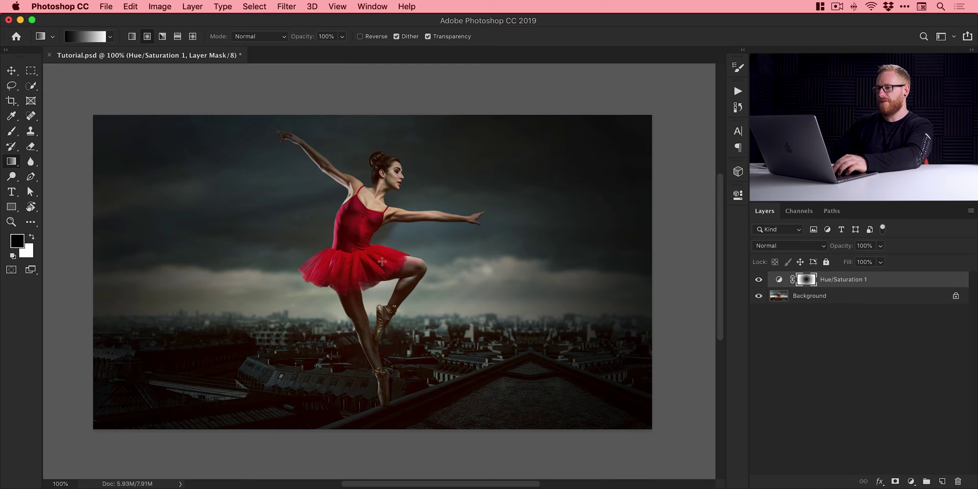
key("super+z")
left_click(367, 36)
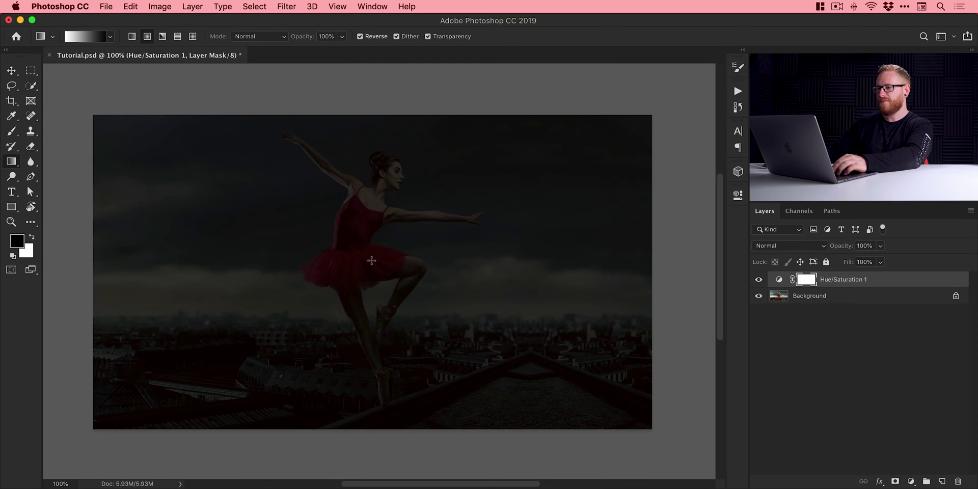
left_click_drag(373, 261, 590, 263)
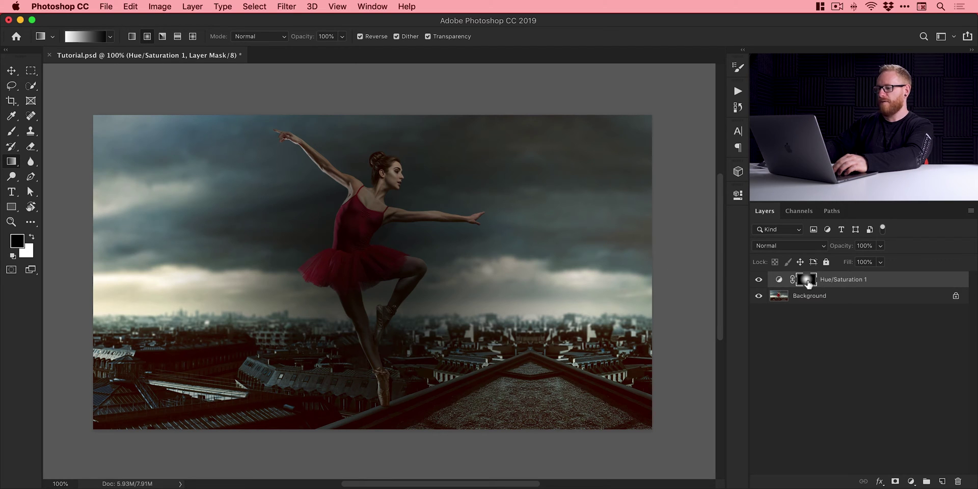
key("super+i")
key("super+i")
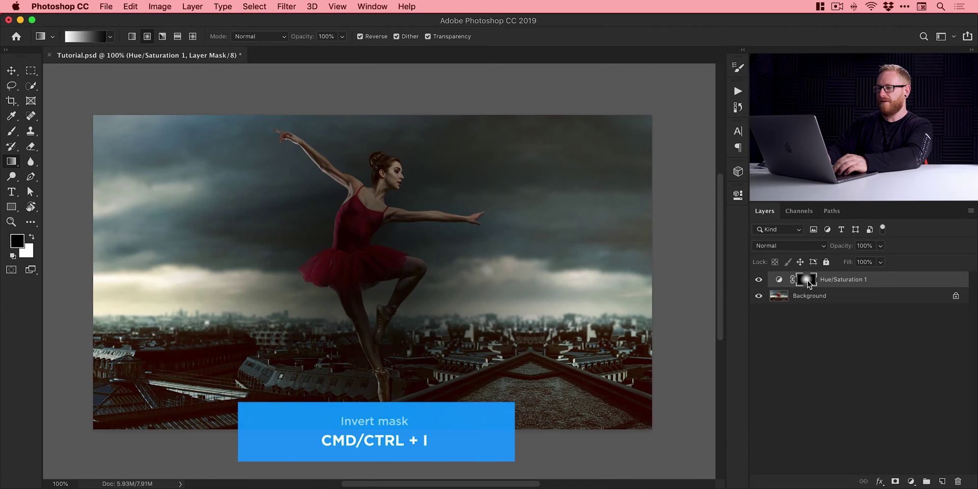
key("super+i")
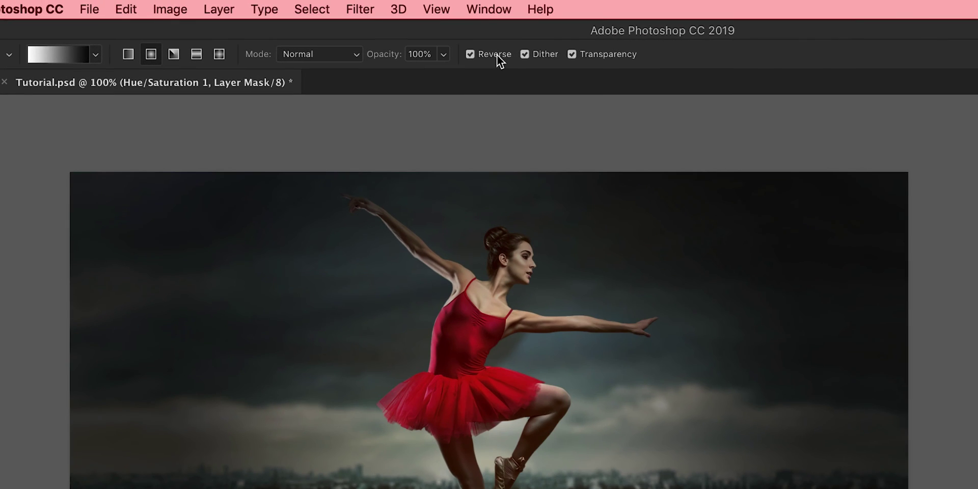
Turn Reverse off and redraw a wider radial gradient outward from the tutu
left_click(497, 55)
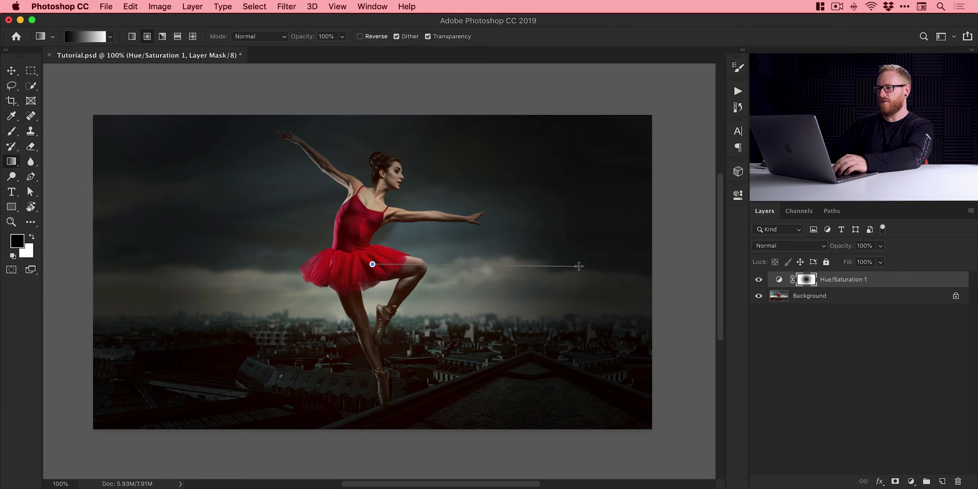
left_click_drag(579, 266, 584, 264)
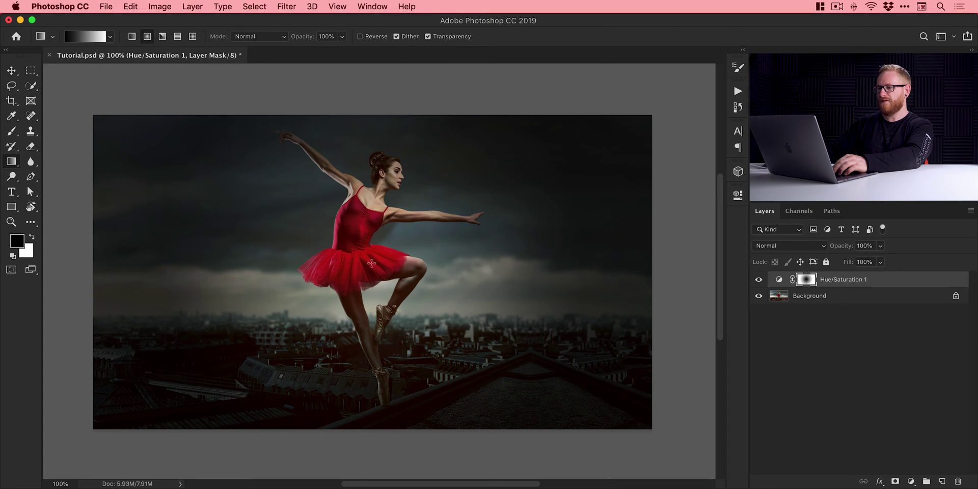
left_click_drag(405, 262, 688, 262)
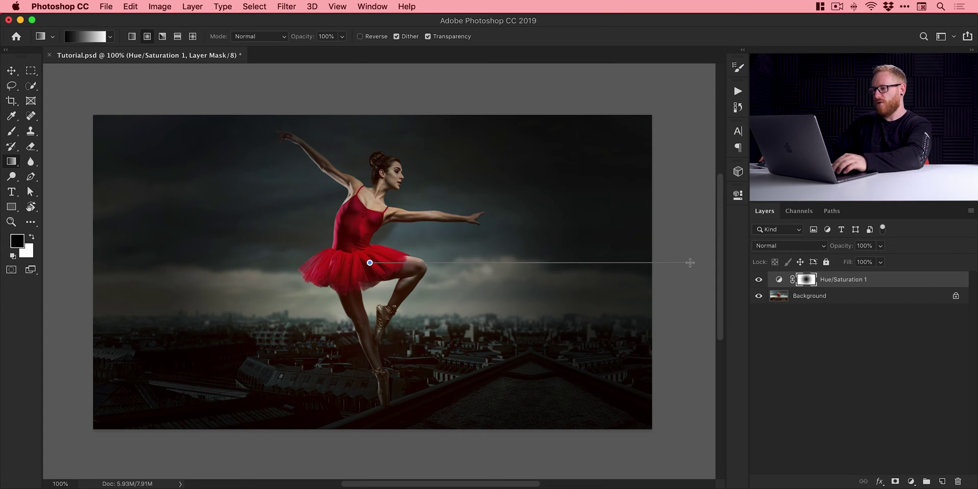
left_click_drag(690, 263, 690, 263)
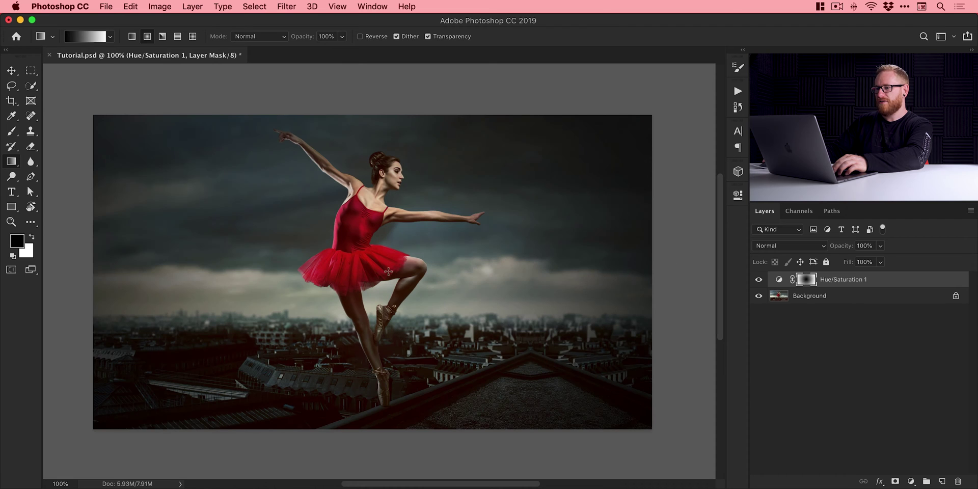
Redraw the radial mask gradient from the tutu until the vignette reaches across the right-hand sky
left_click_drag(300, 268, 707, 265)
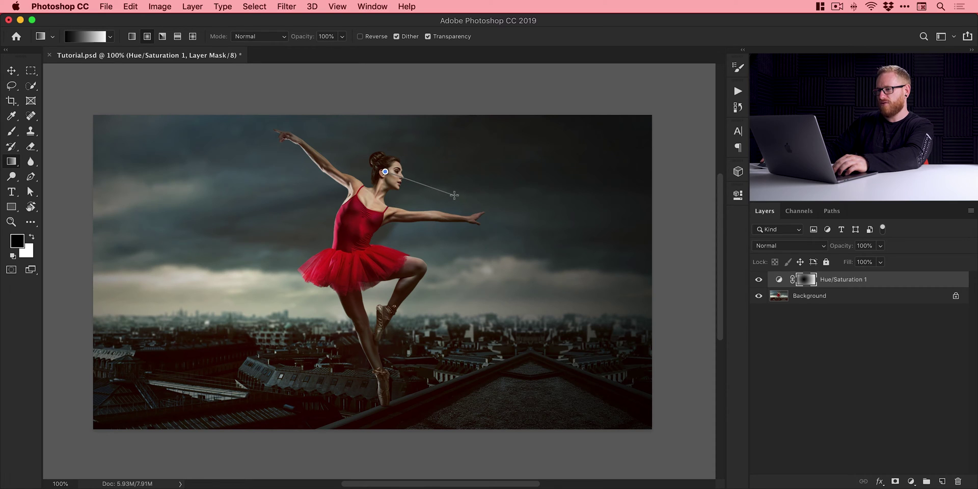
left_click_drag(454, 195, 456, 199)
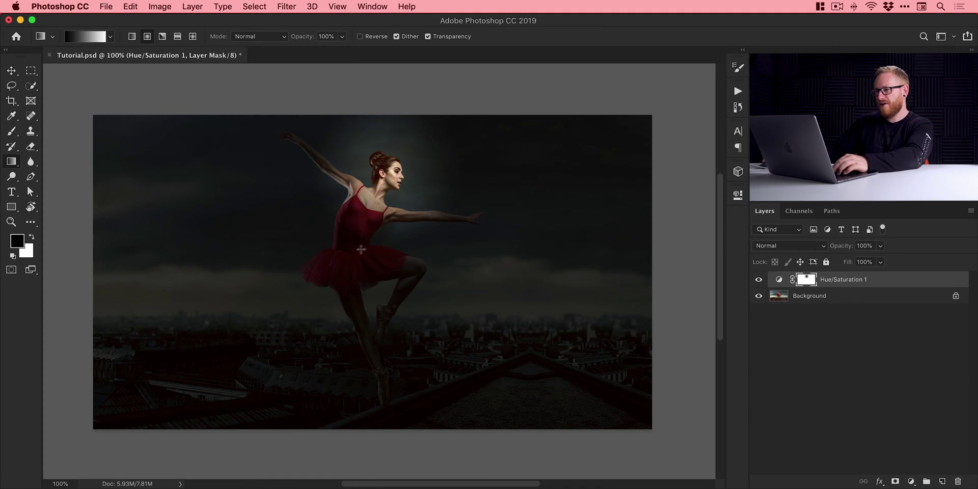
left_click_drag(355, 250, 479, 230)
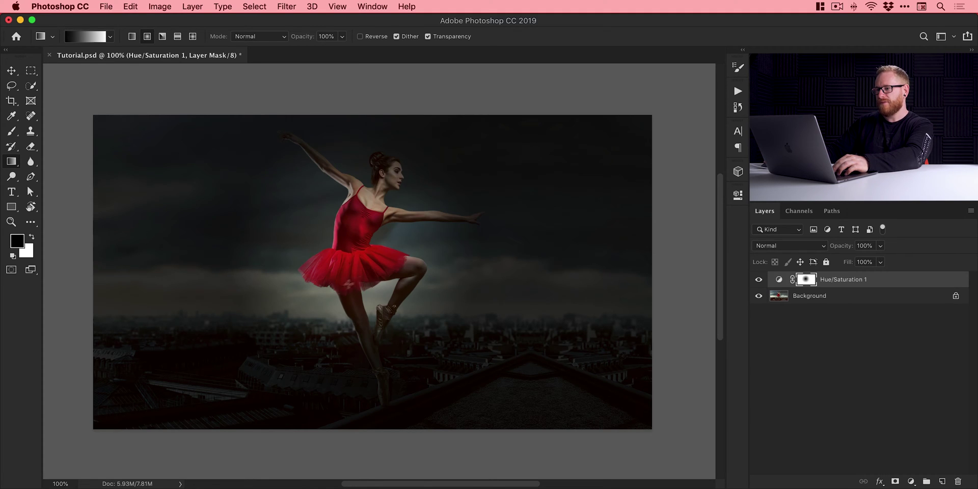
left_click_drag(366, 262, 680, 261)
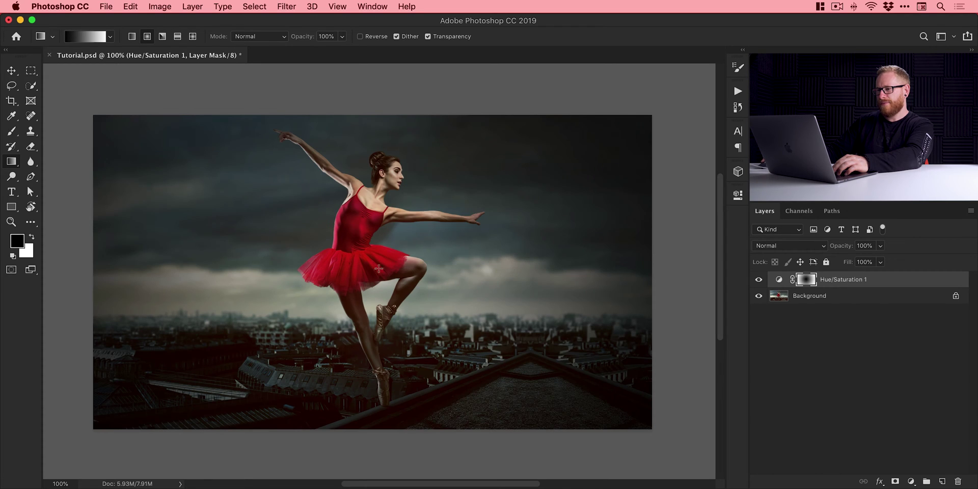
left_click_drag(395, 267, 685, 266)
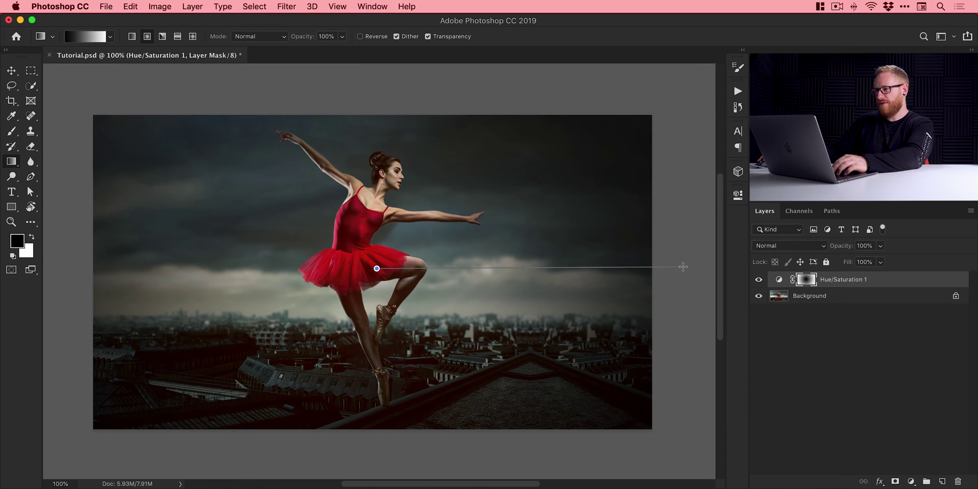
left_click_drag(683, 266, 683, 266)
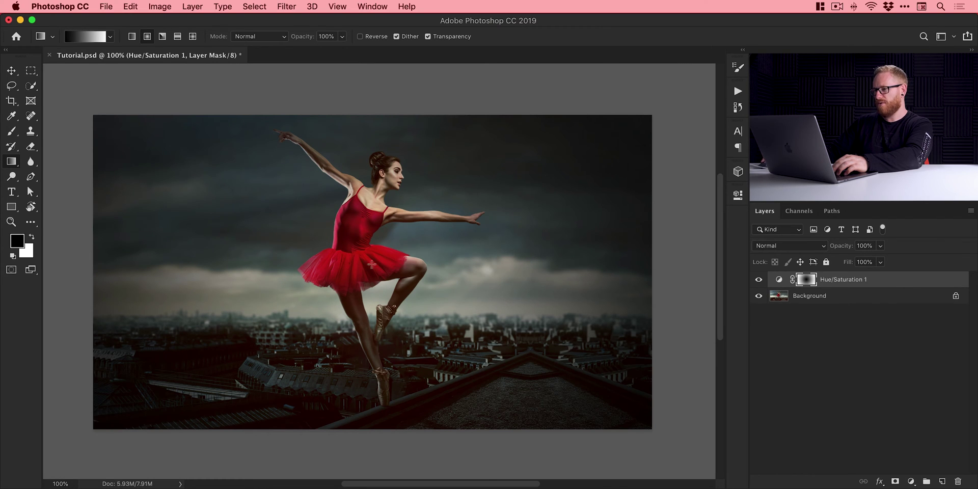
left_click_drag(377, 263, 591, 262)
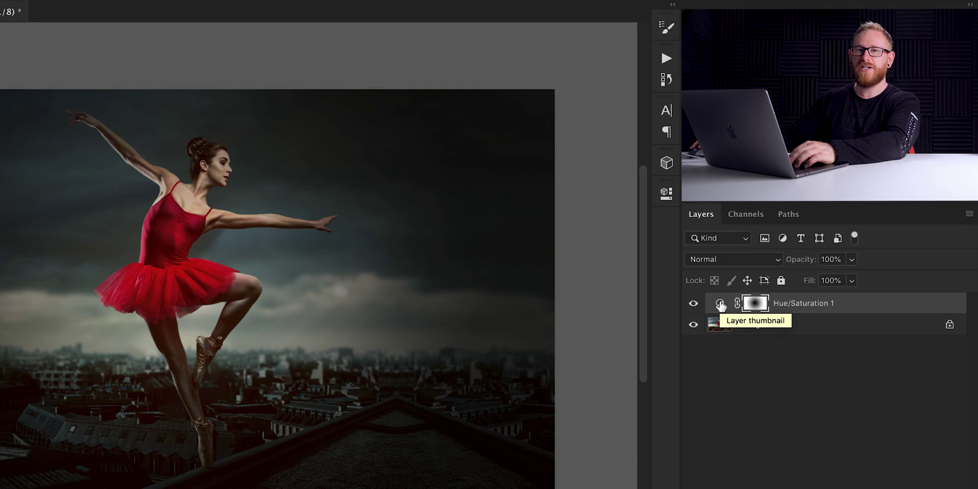
Reopen the Hue/Saturation settings and raise Lightness from -80 to -50
double_click(719, 304)
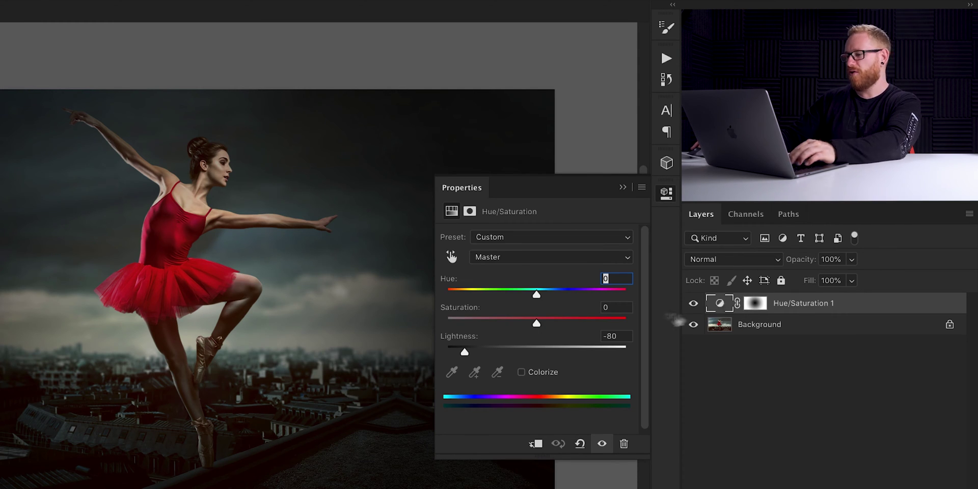
left_click_drag(466, 353, 432, 349)
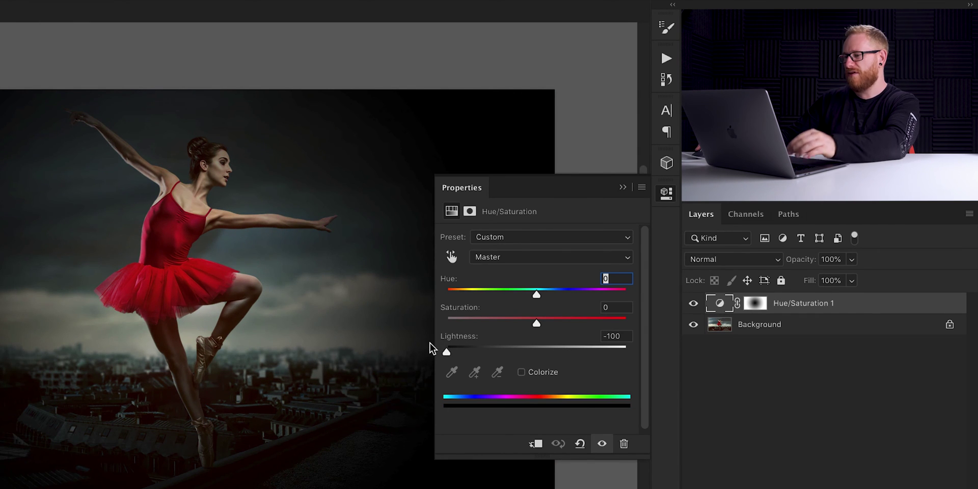
left_click_drag(446, 350, 501, 351)
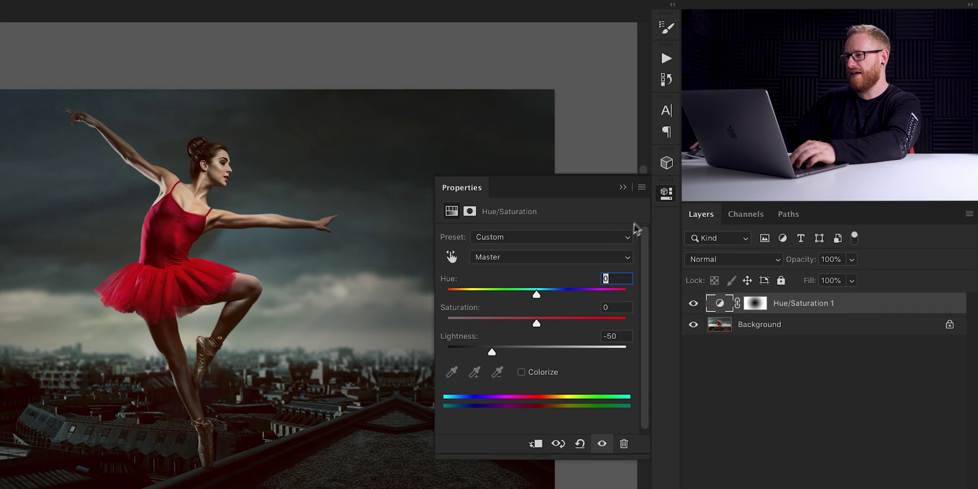
left_click(665, 195)
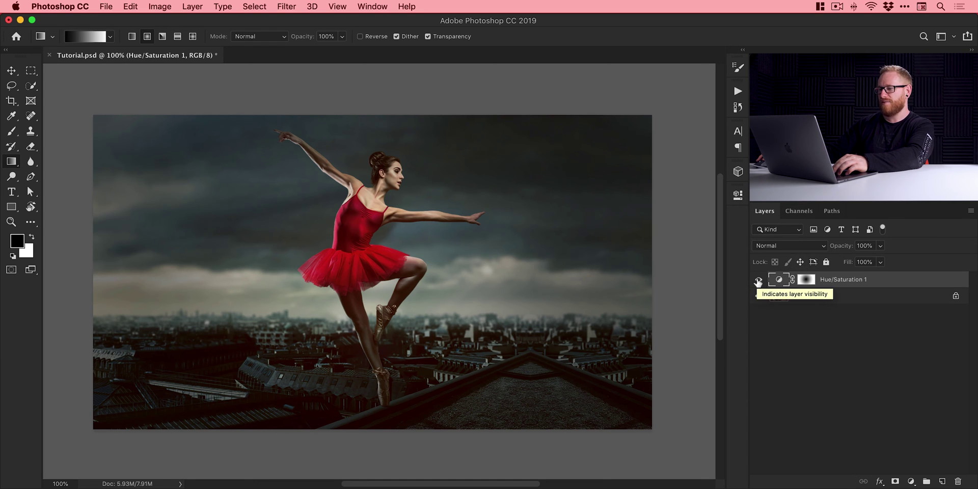
left_click(757, 280)
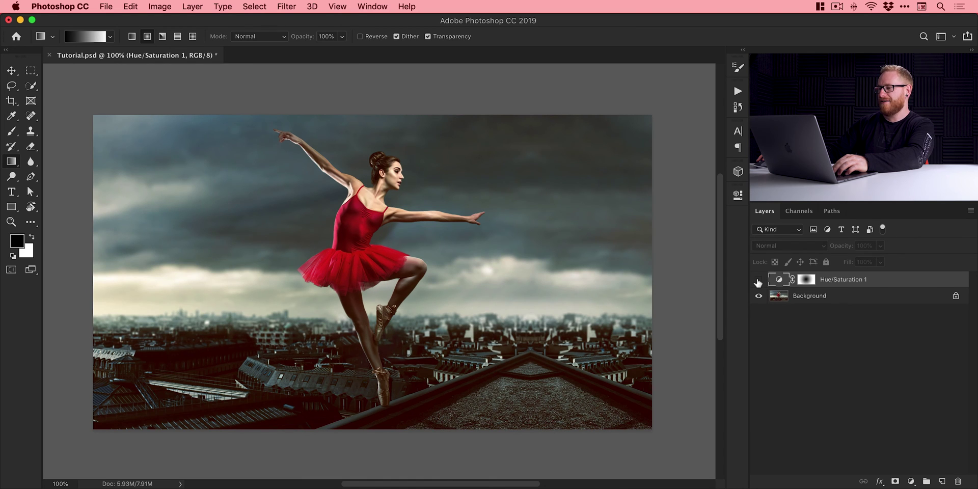
left_click(758, 280)
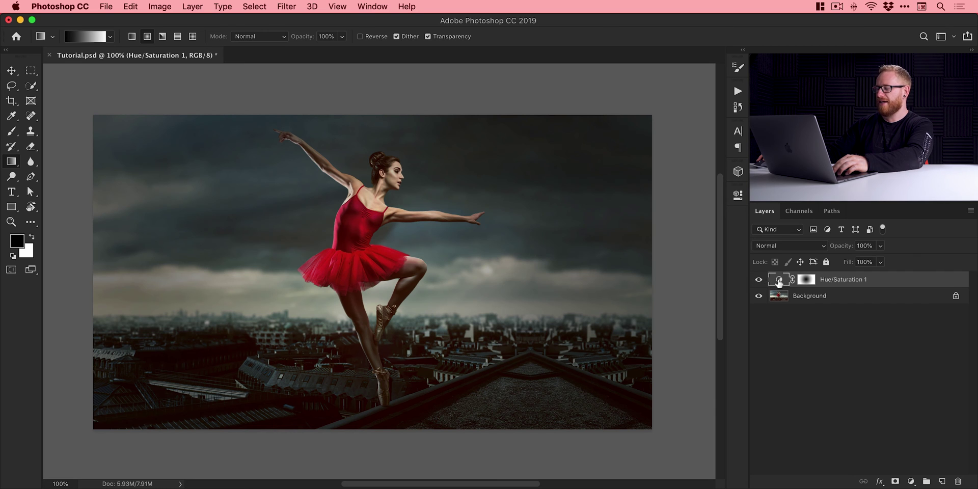
Preview a Colorize tint with raised Saturation, then remove it to restore the untinted -50 vignette
double_click(778, 281)
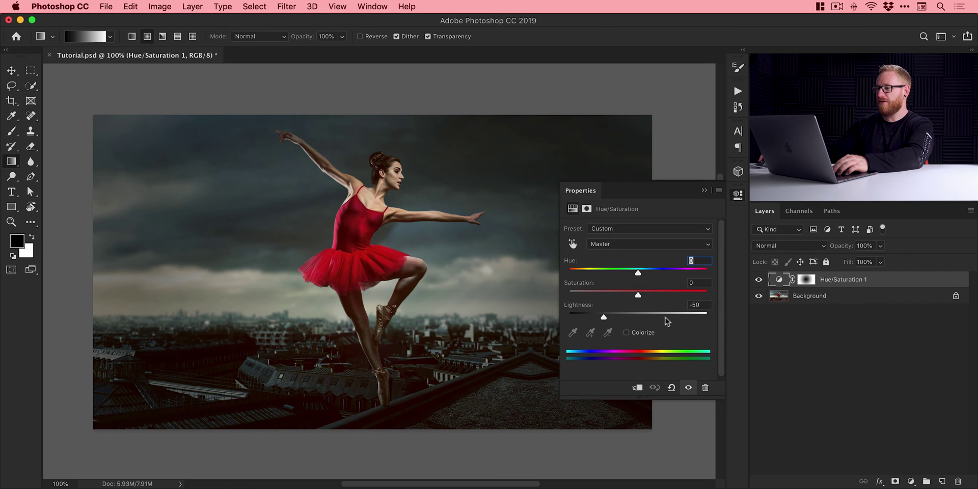
left_click(645, 334)
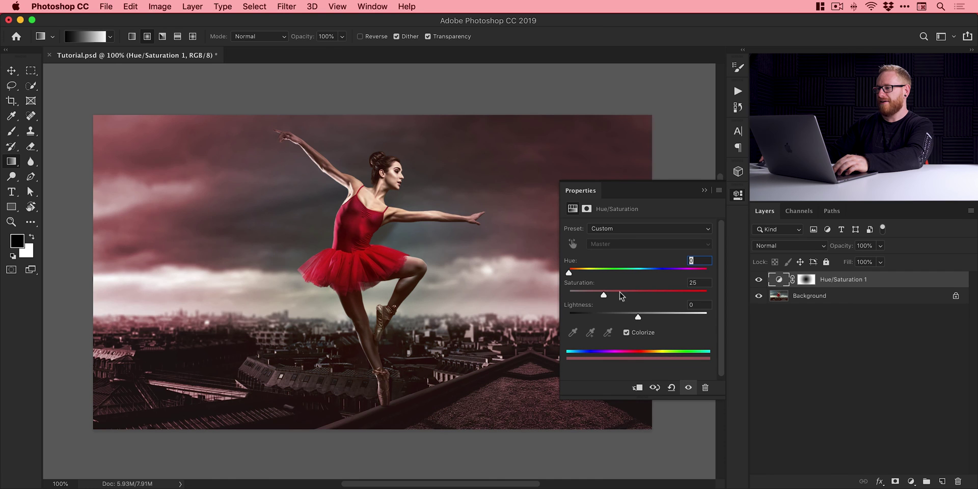
left_click_drag(621, 295, 705, 271)
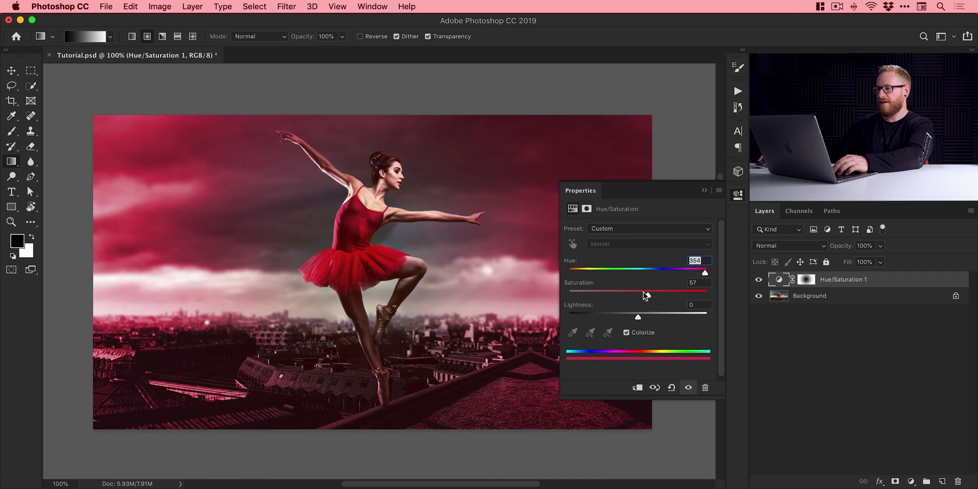
left_click_drag(646, 295, 620, 316)
left_click(626, 332)
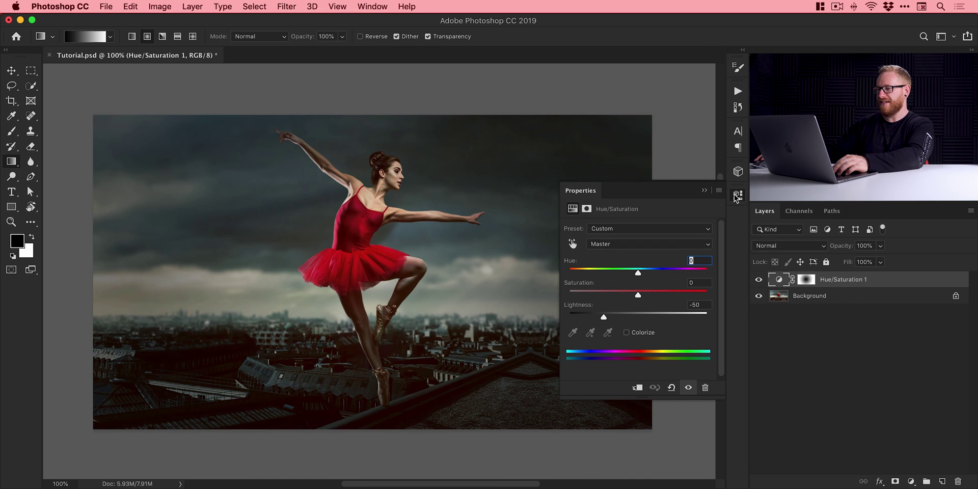